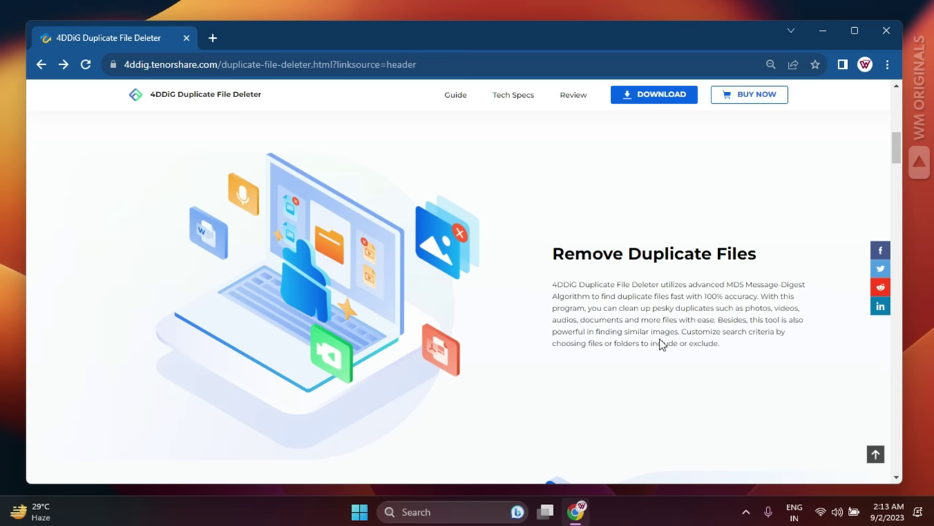
Step: Expand the guide's Scan for Duplicates and Remove Duplicate Files steps, then return to the page top
scroll(438, 336, down, 5)
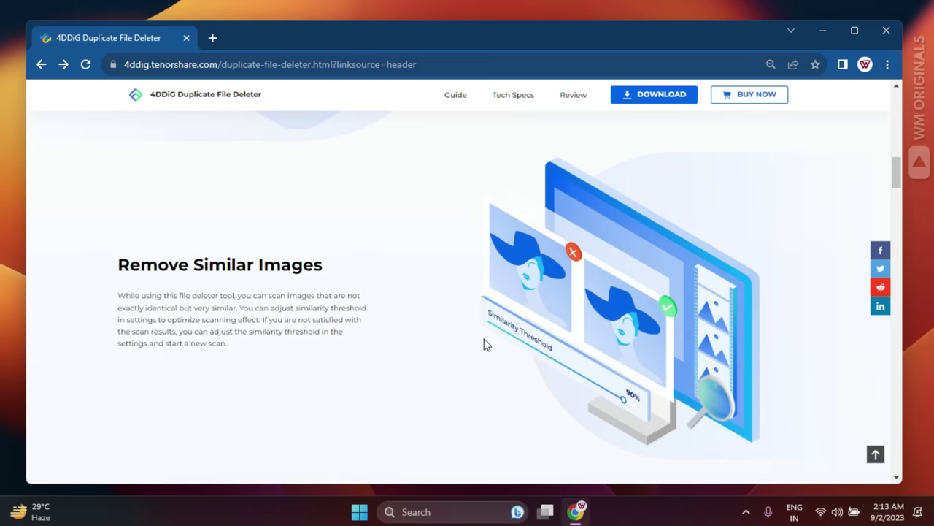
scroll(304, 292, down, 5)
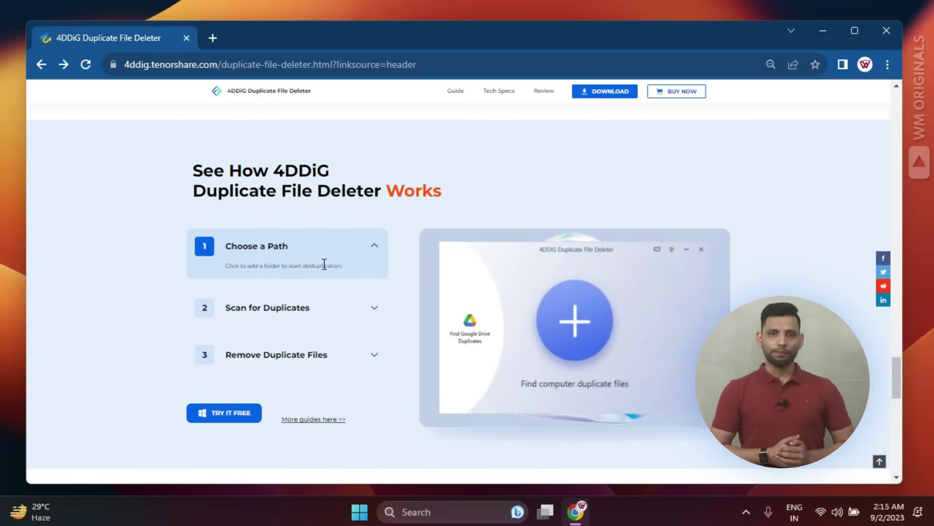
click(252, 306)
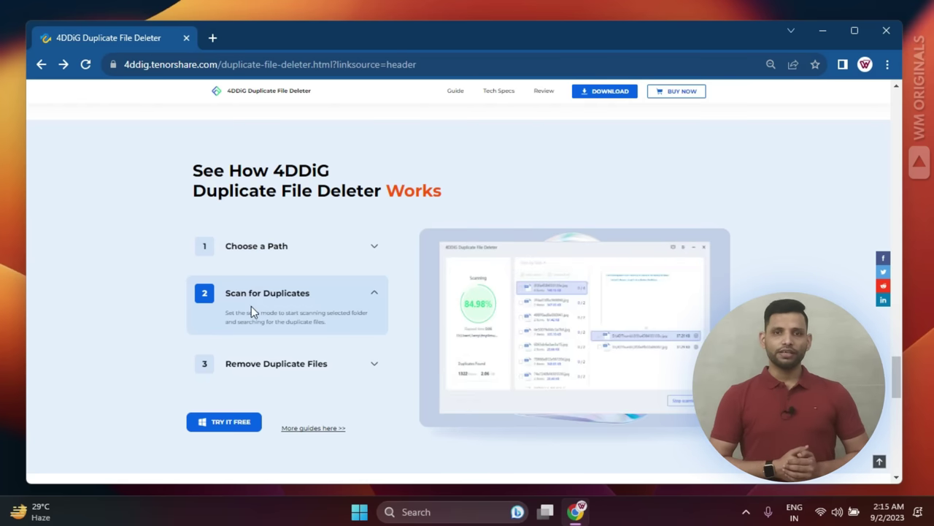
click(260, 354)
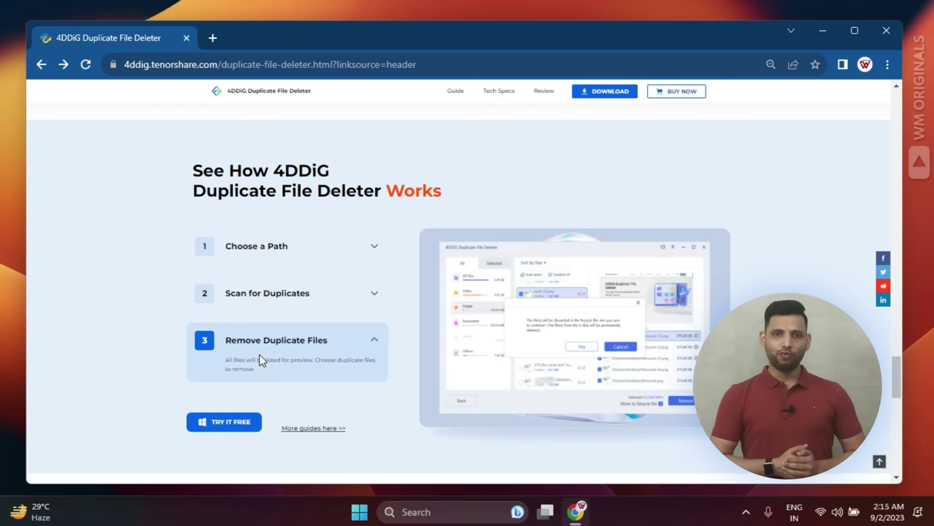
scroll(259, 354, up, 10)
scroll(259, 354, up, 10)
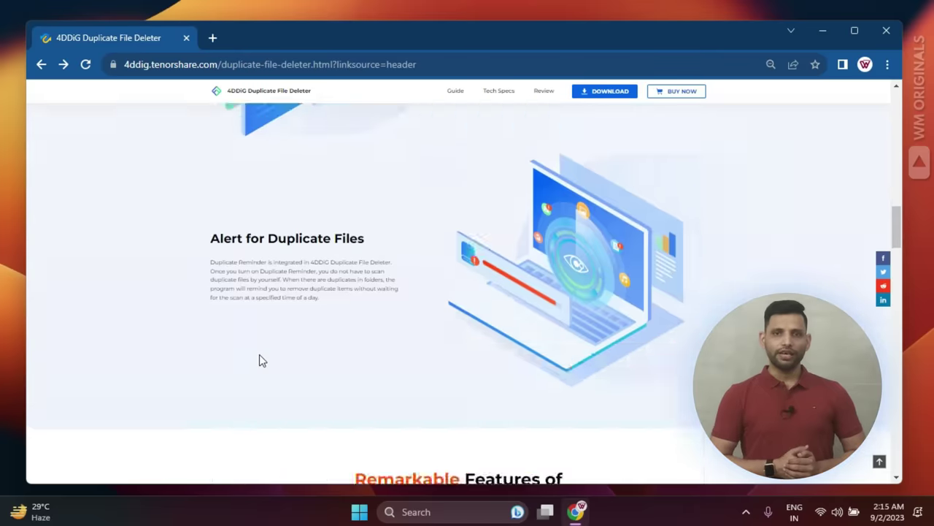
scroll(259, 354, up, 5)
scroll(259, 354, up, 5)
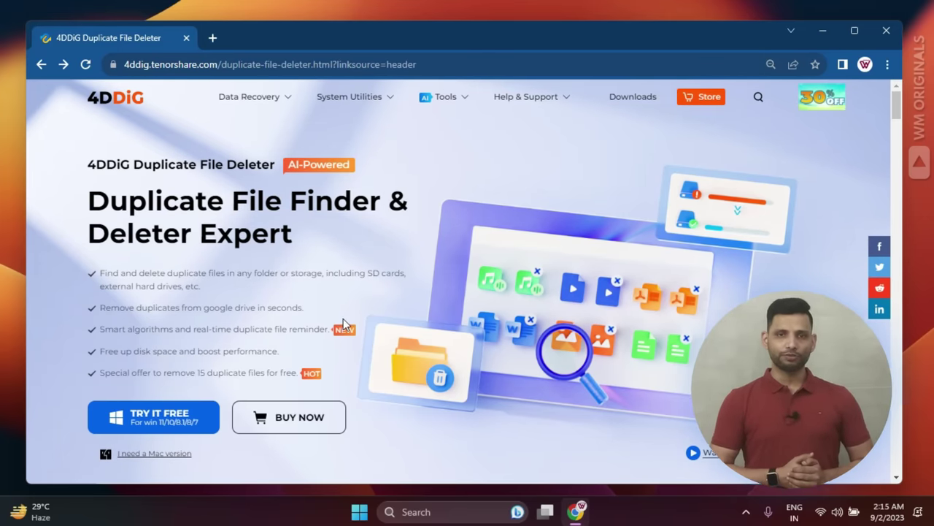
Step: Download the free Windows installer from TRY IT FREE and run it to install the app
click(158, 418)
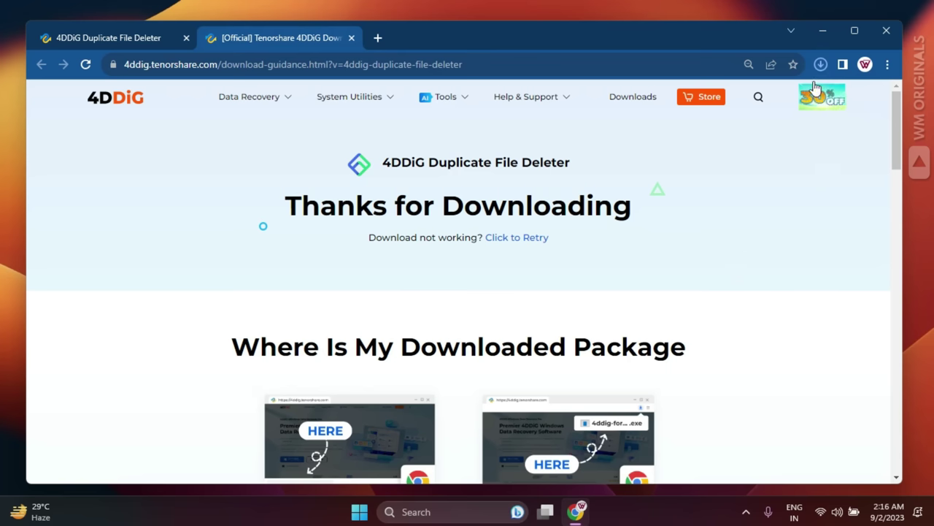
click(819, 64)
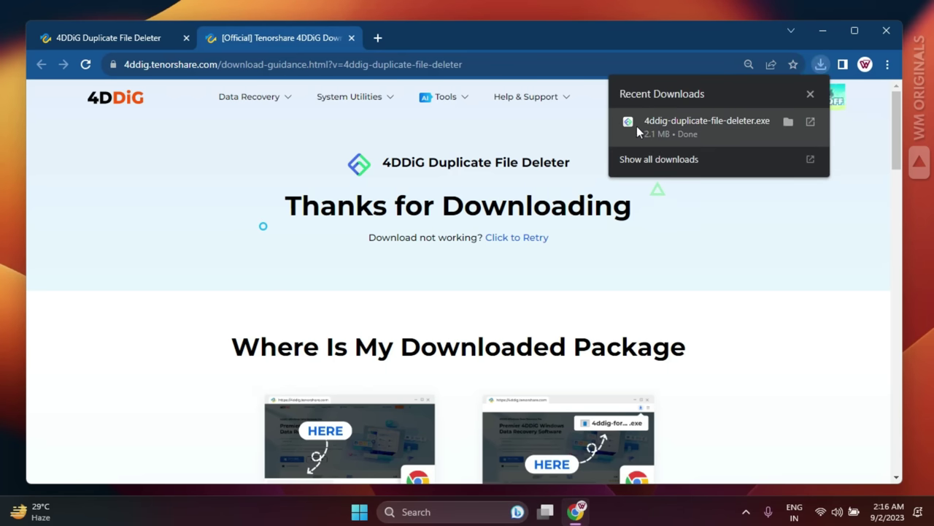
click(694, 127)
click(822, 30)
click(501, 348)
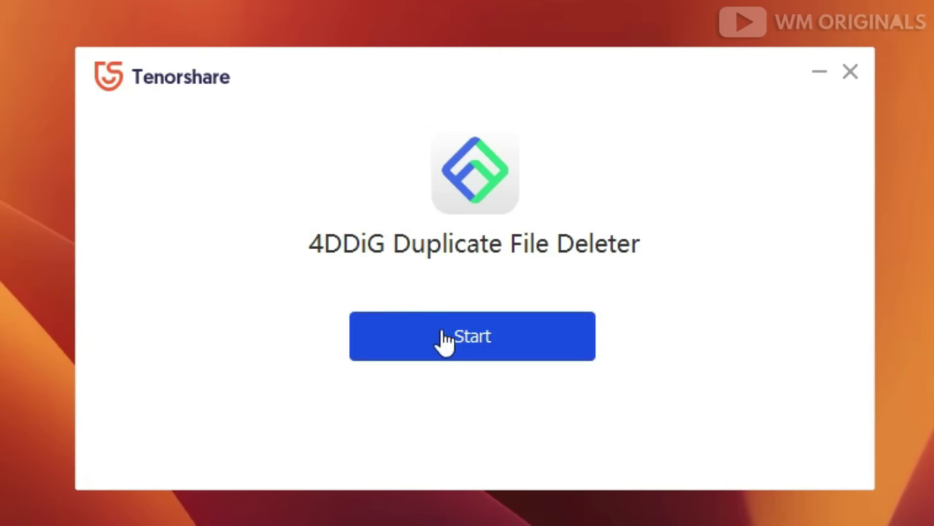
Step: Start the newly installed Duplicate File Deleter from the finished installer
click(445, 340)
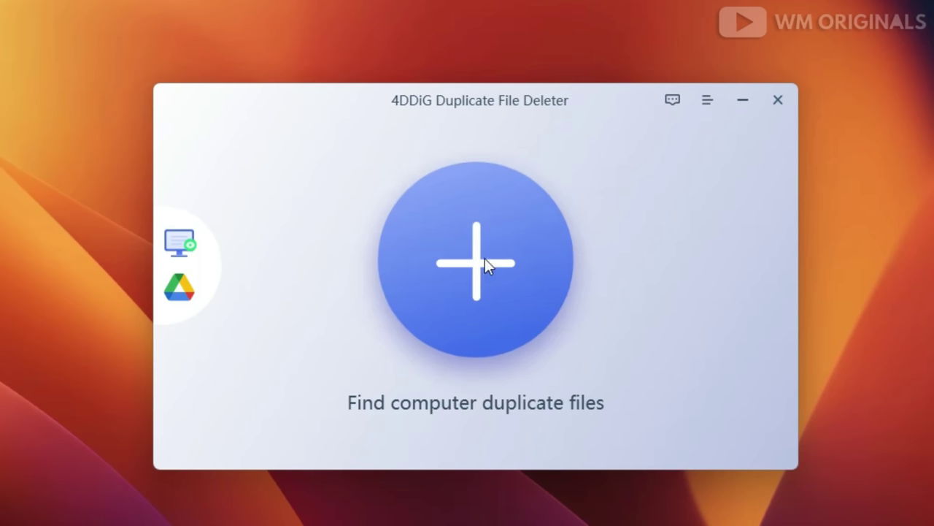
Step: Pick Local Disk (E:) as the scan location, then cancel a second location picker
click(488, 310)
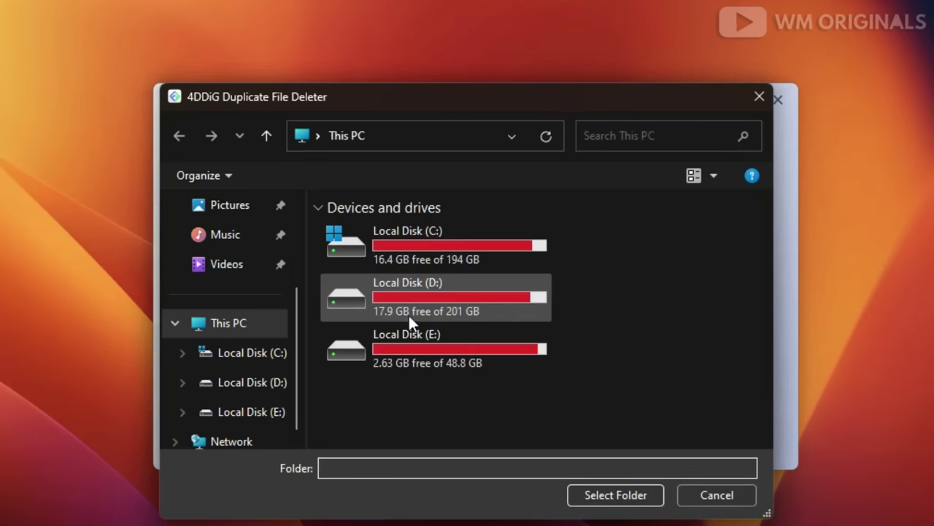
click(441, 350)
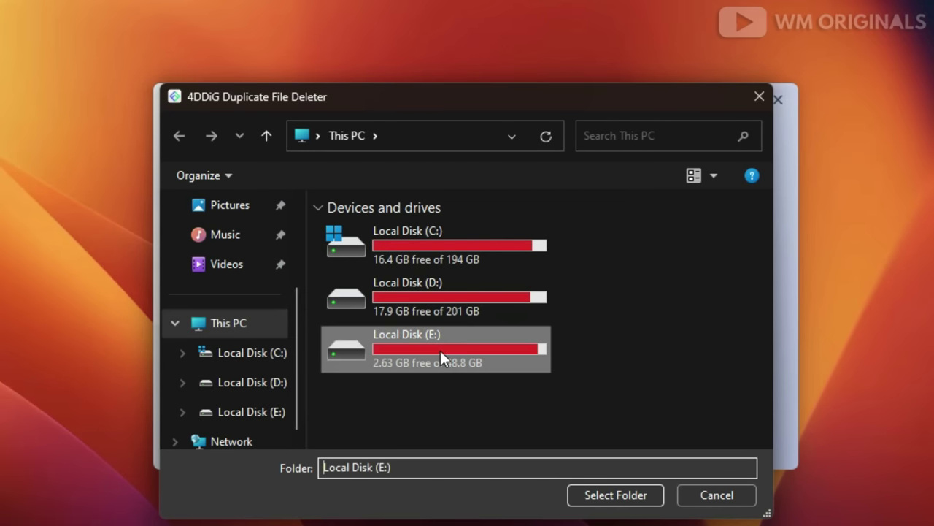
click(614, 495)
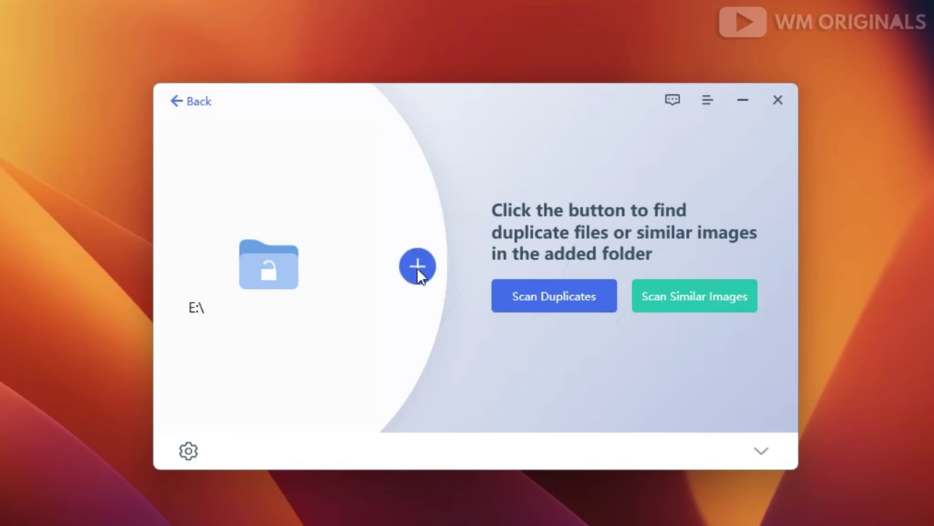
click(418, 267)
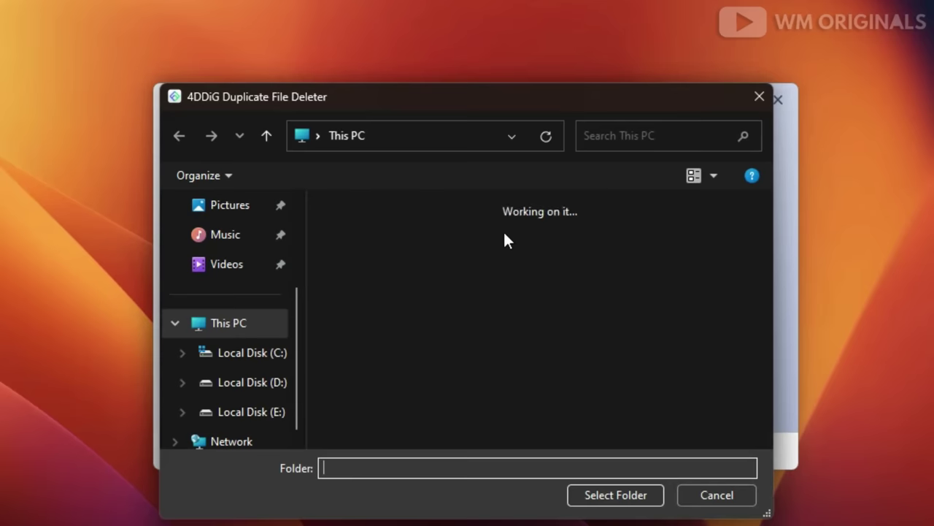
click(718, 494)
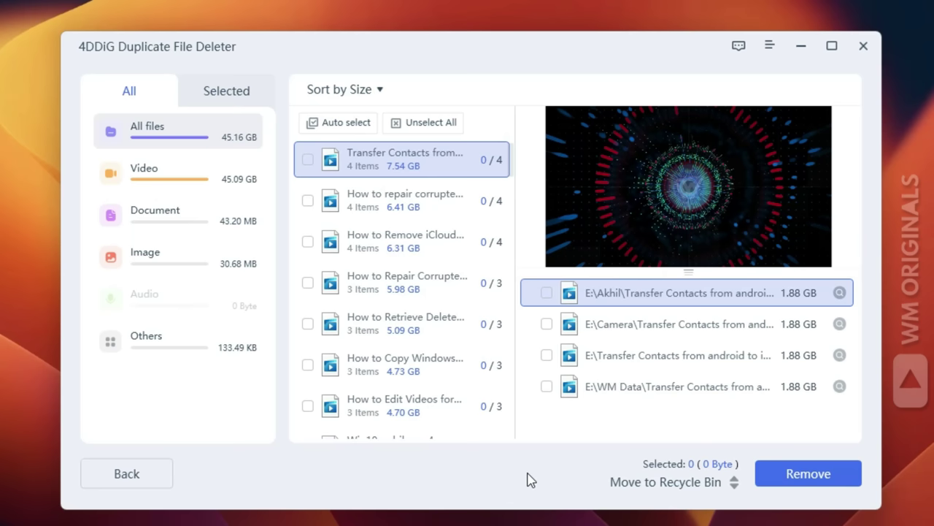
Step: Review the Video, Document, Image and Others duplicates, then auto-select 160 files totalling 32.15 GB
click(151, 181)
click(168, 219)
click(175, 252)
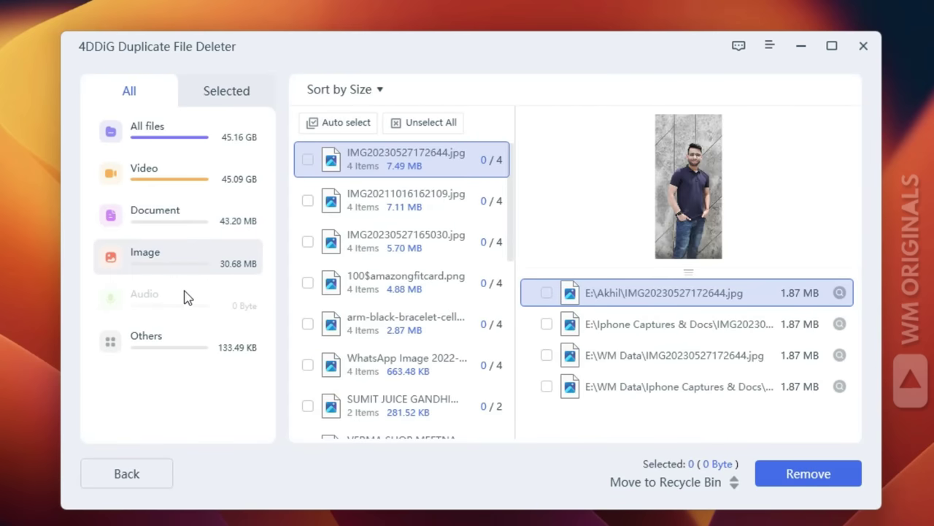
click(183, 339)
click(179, 172)
click(177, 131)
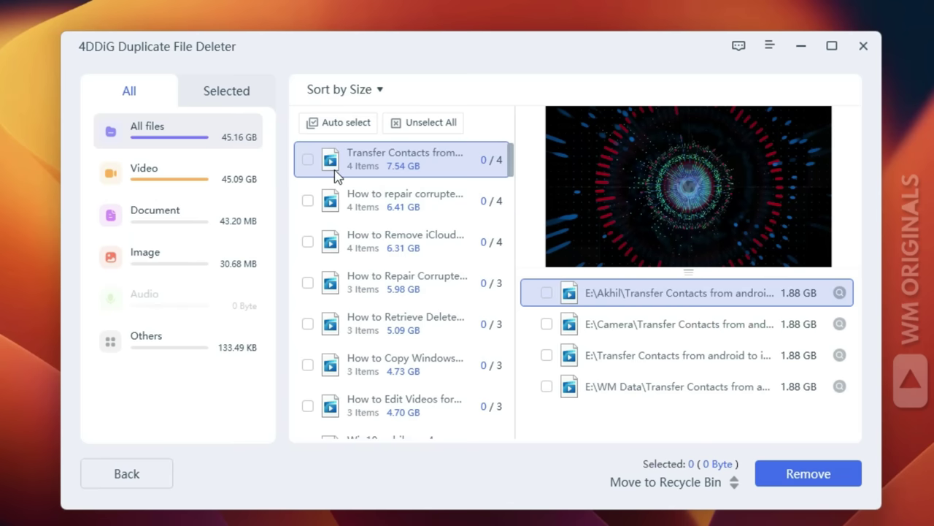
click(313, 129)
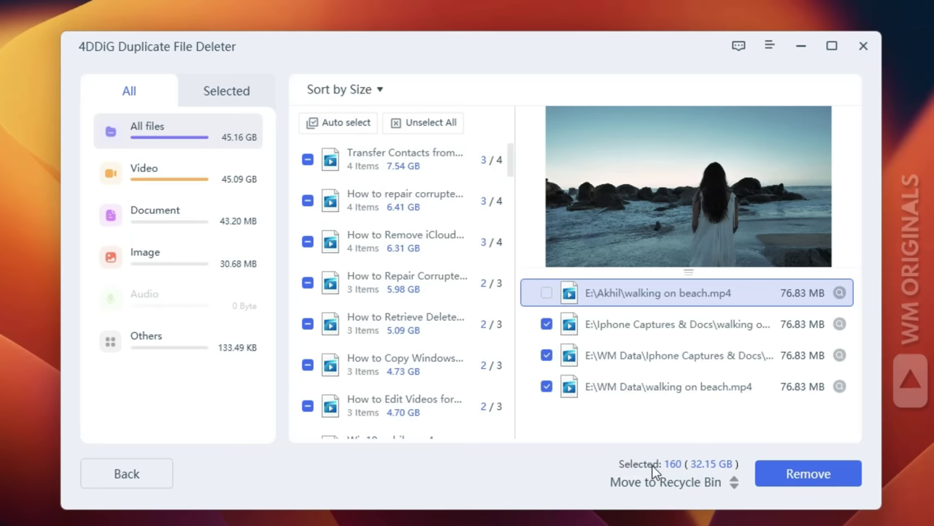
Step: Switch removal mode to Delete forever and remove the 160 marked duplicates, confirming with Yes
click(705, 488)
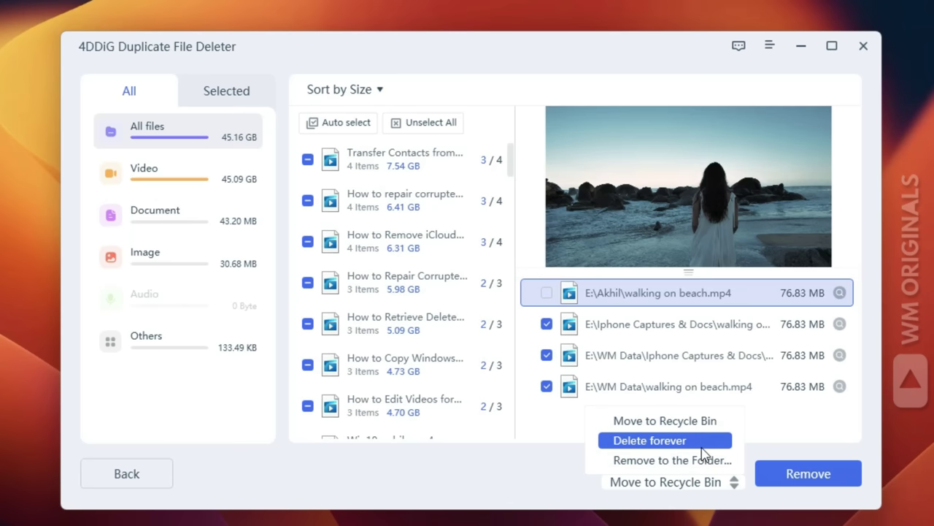
click(701, 446)
click(796, 475)
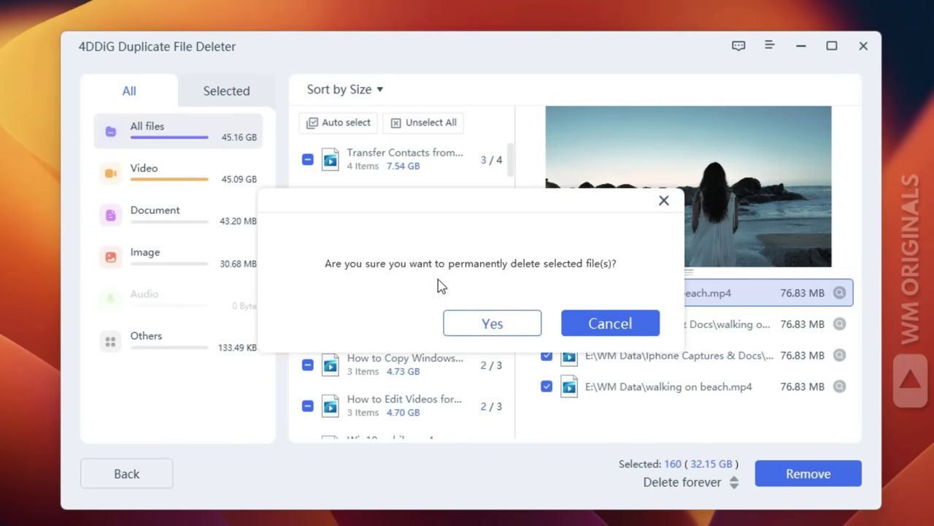
click(534, 321)
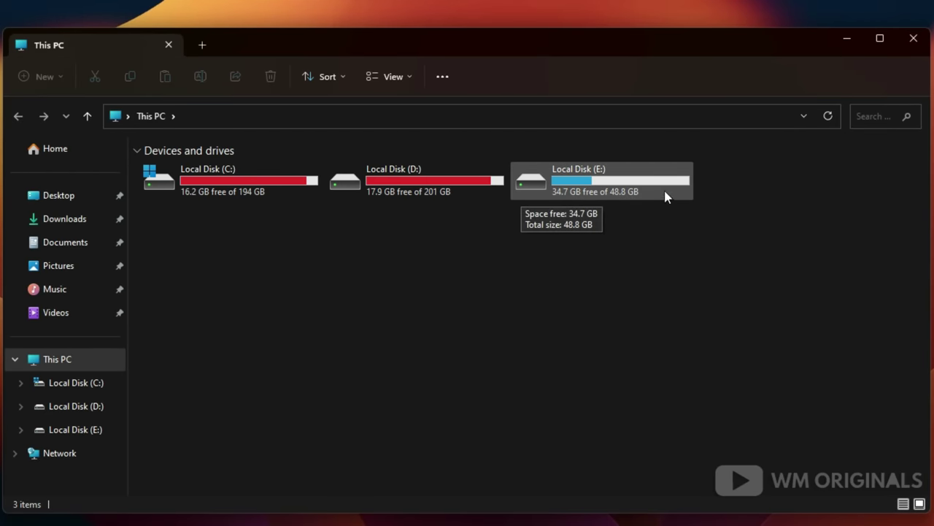
Step: Click empty space in File Explorer after reading drive E's 34.7 GB free
click(647, 245)
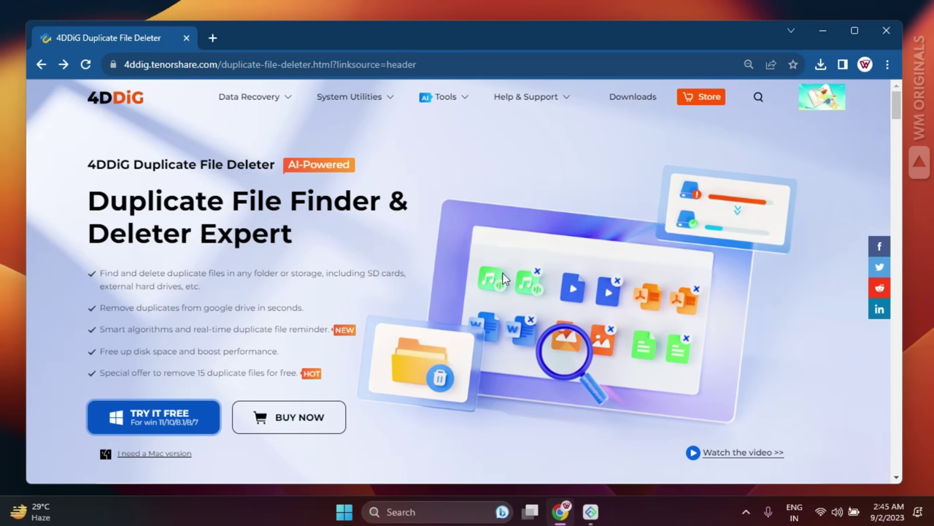
Step: Open the pricing page with 1-month, 1-year and lifetime licences via BUY NOW
click(307, 418)
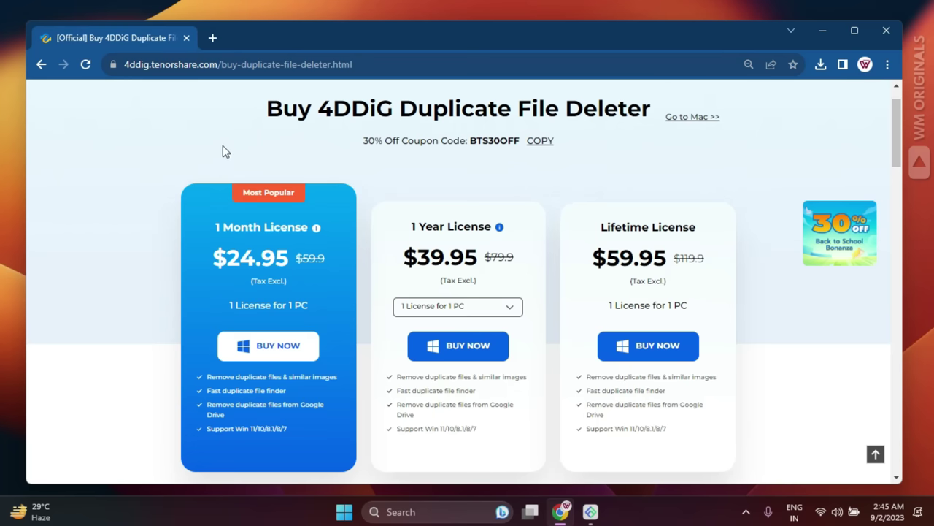